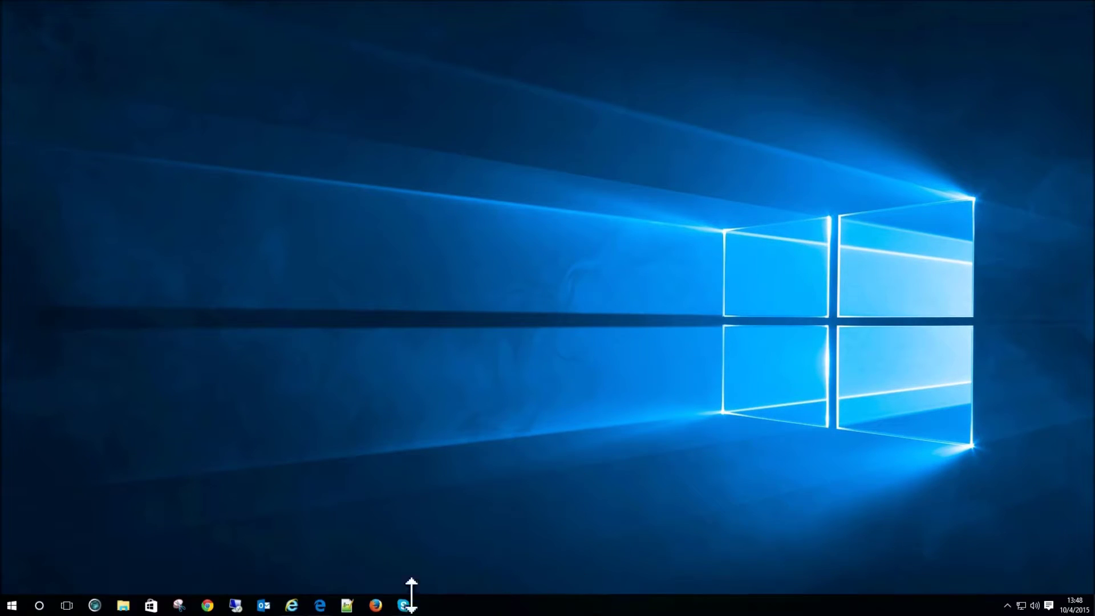
Step: Restore Microsoft Edge from the taskbar, showing the Malwarebytes downloads page
left_click(321, 606)
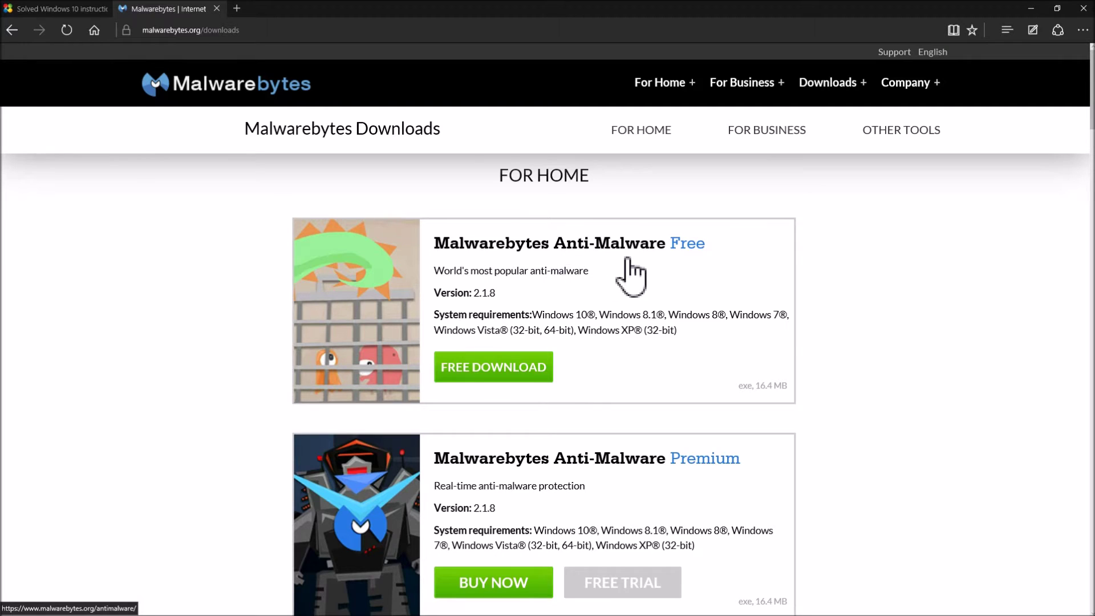
scroll(949, 273, "down", 5)
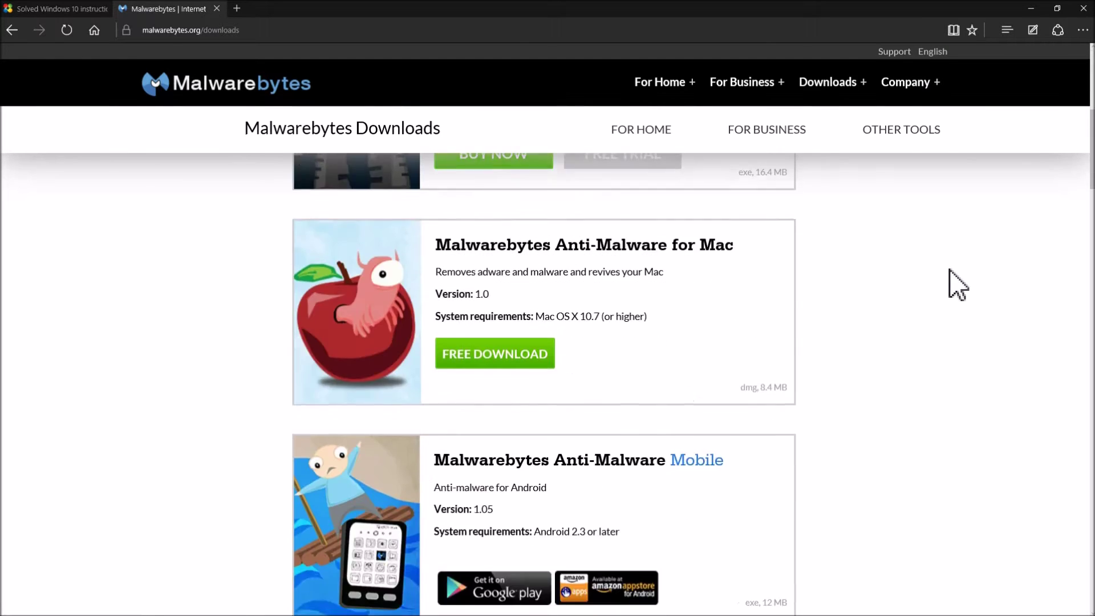
scroll(950, 273, "up", 2)
scroll(949, 272, "down", 1)
scroll(956, 283, "down", 2)
scroll(957, 283, "down", 1)
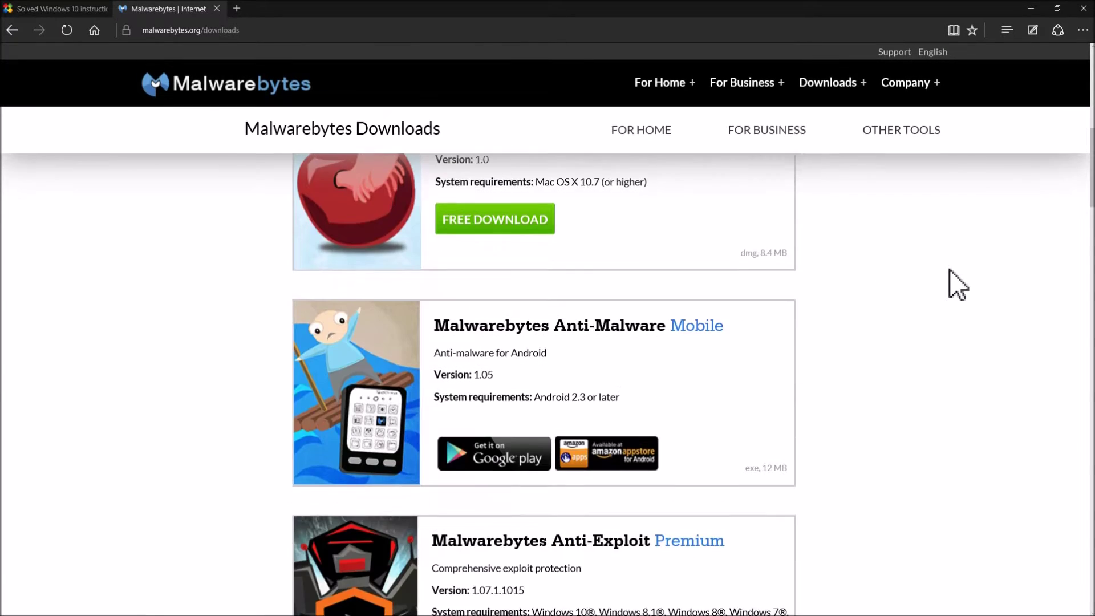
scroll(956, 283, "down", 2)
scroll(957, 283, "down", 1)
scroll(956, 284, "down", 1)
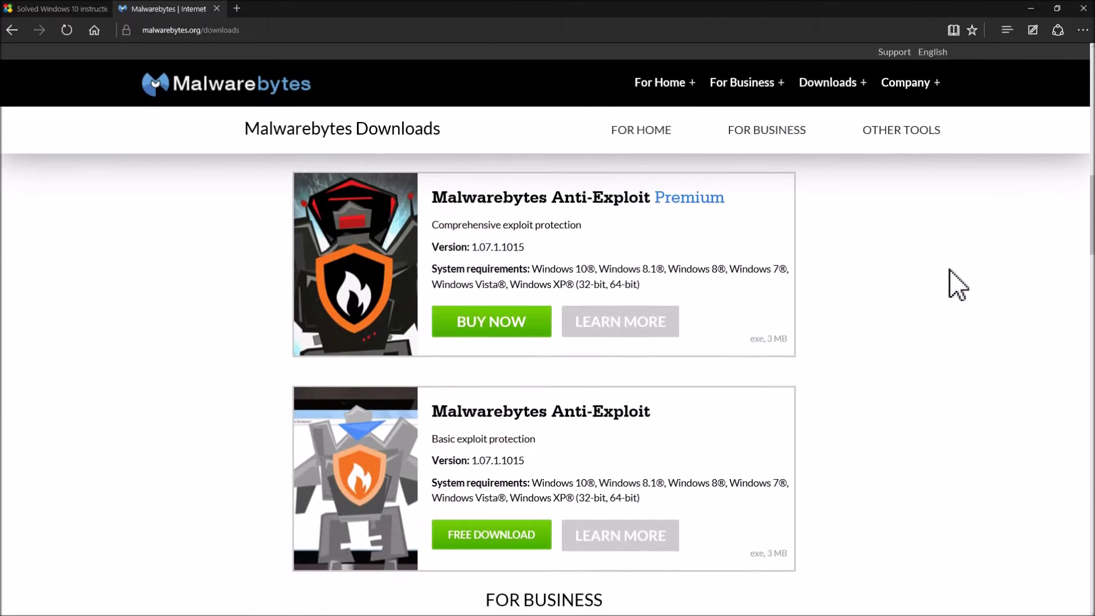
scroll(957, 282, "down", 1)
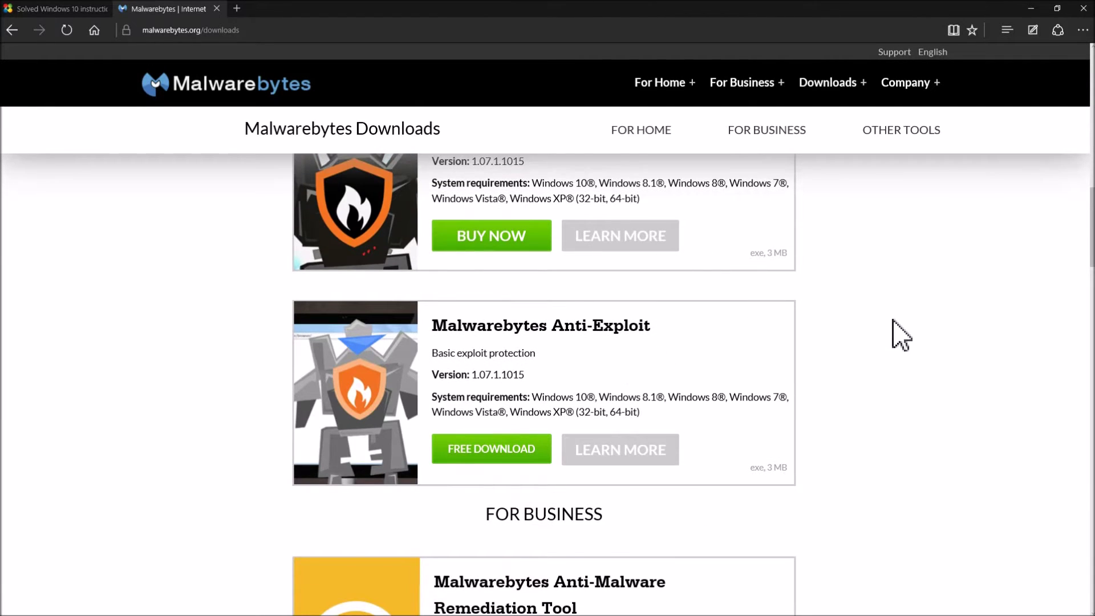
scroll(901, 335, "down", 1)
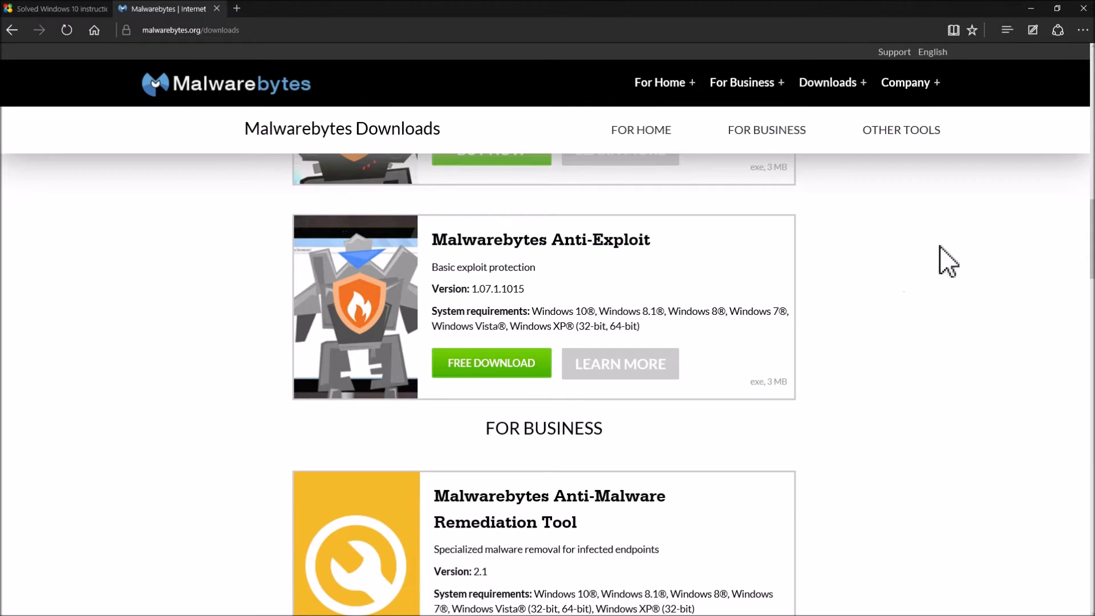
Step: Download the free Anti-Exploit installer, mbae-setup-1.07.1.1015.exe
left_click(509, 364)
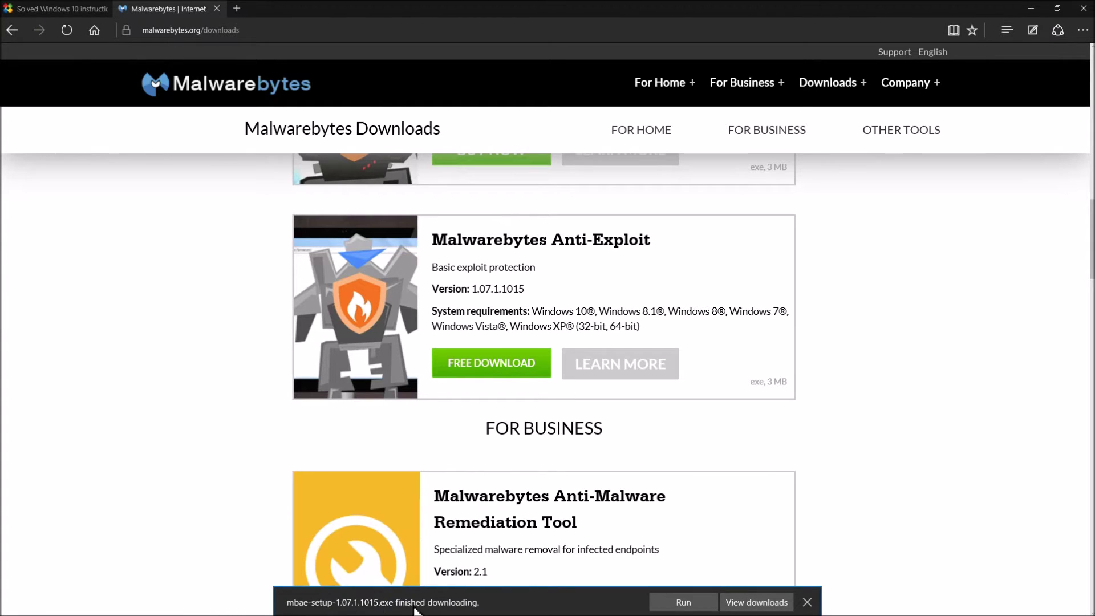
Step: Run mbae-setup-1.07.1.1015.exe in English and accept the license agreement
left_click(683, 603)
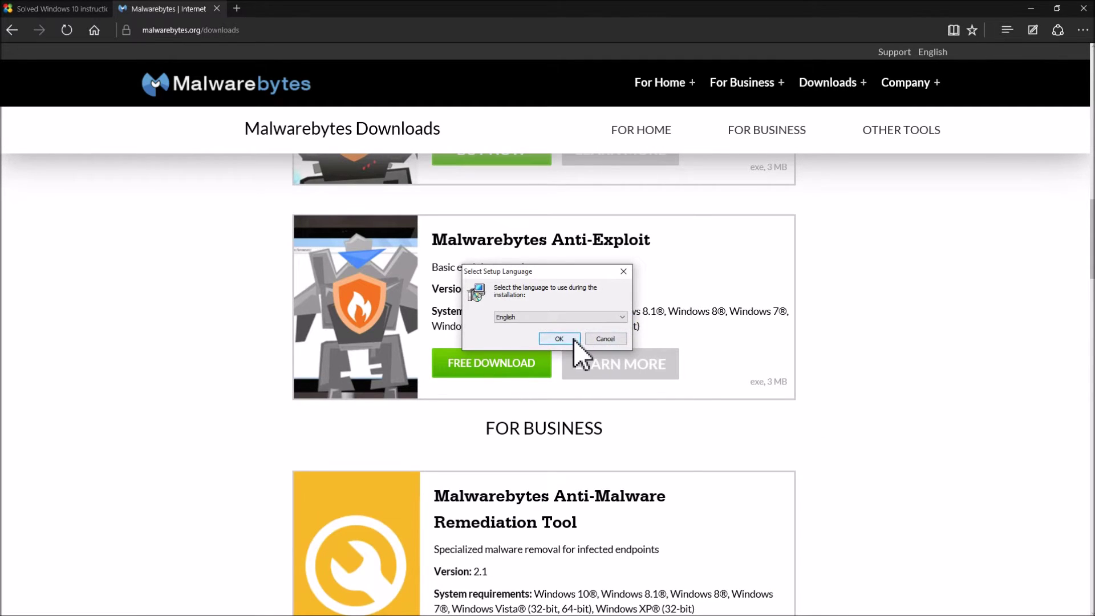
left_click(568, 339)
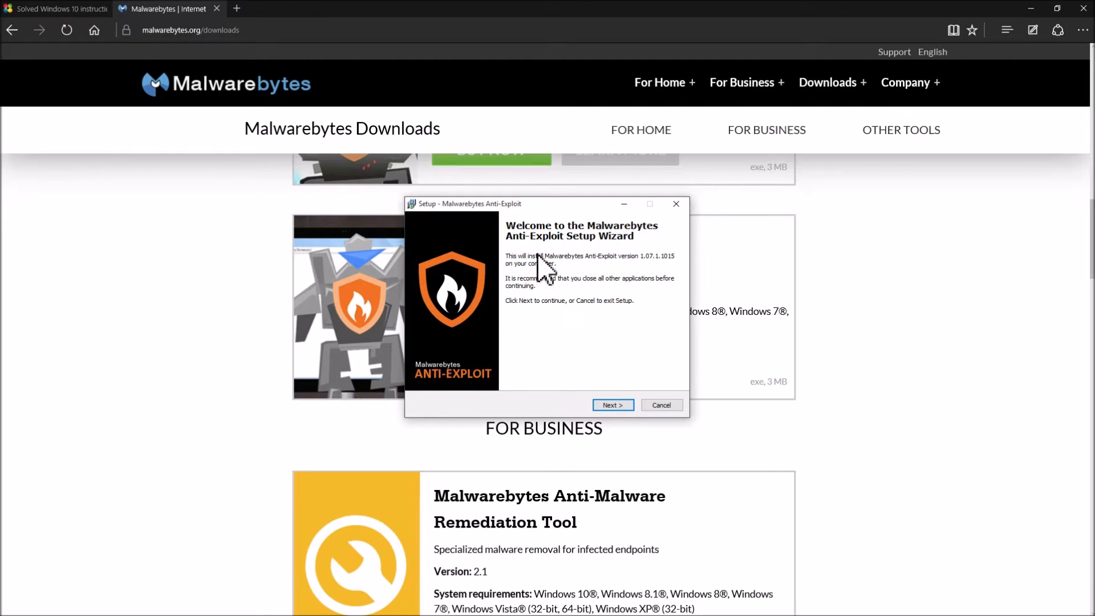
left_click(614, 404)
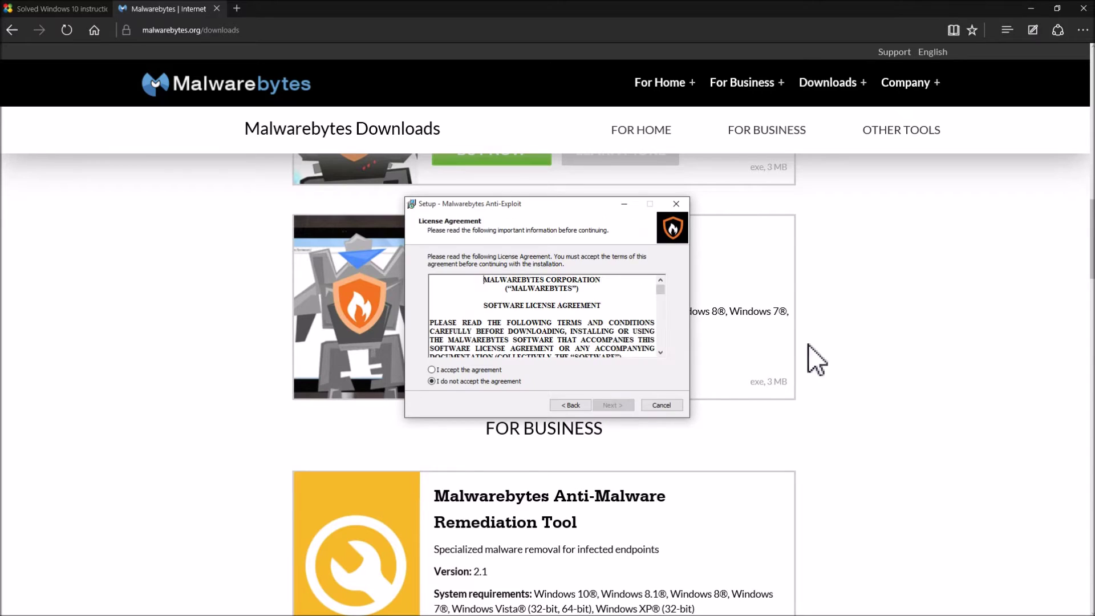
left_click(487, 370)
left_click_drag(661, 291, 667, 347)
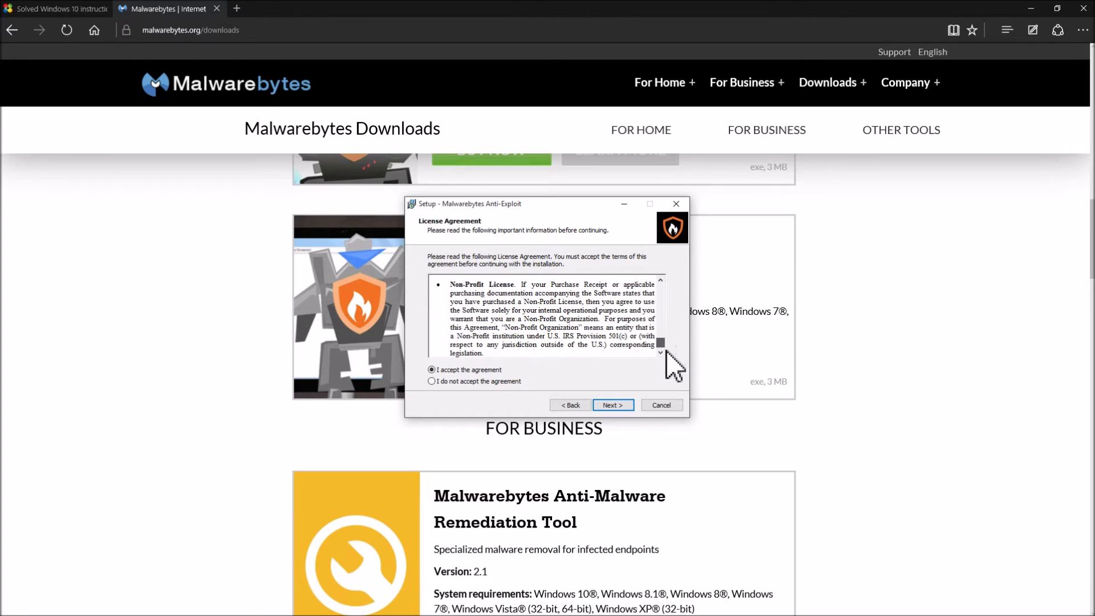
Step: Keep the default install and Start Menu folders, decline the Premium trial, and install
left_click(615, 408)
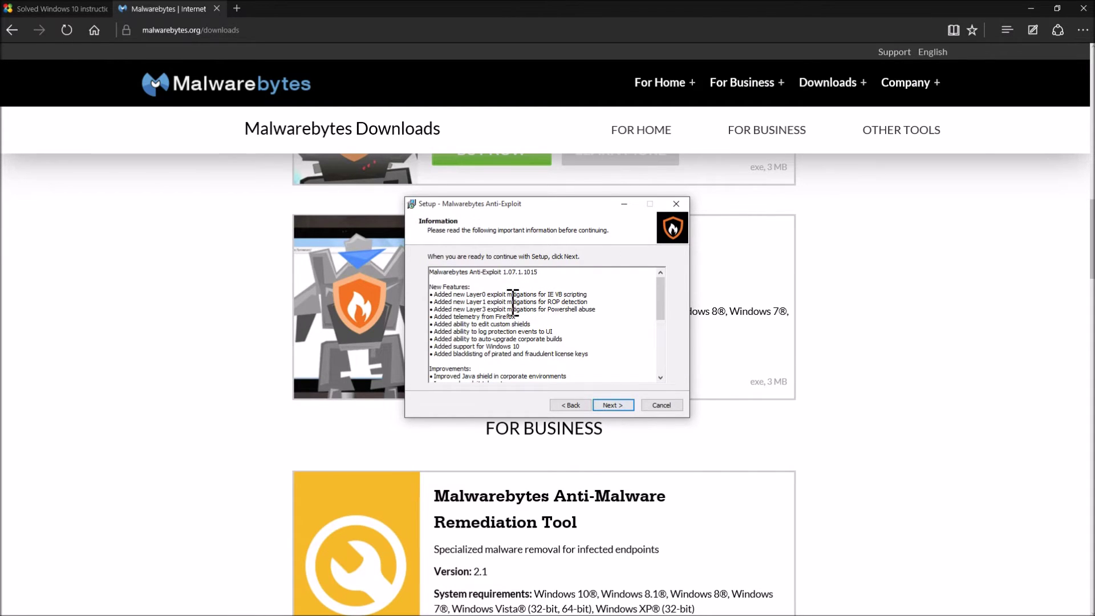
scroll(593, 350, "down", 3)
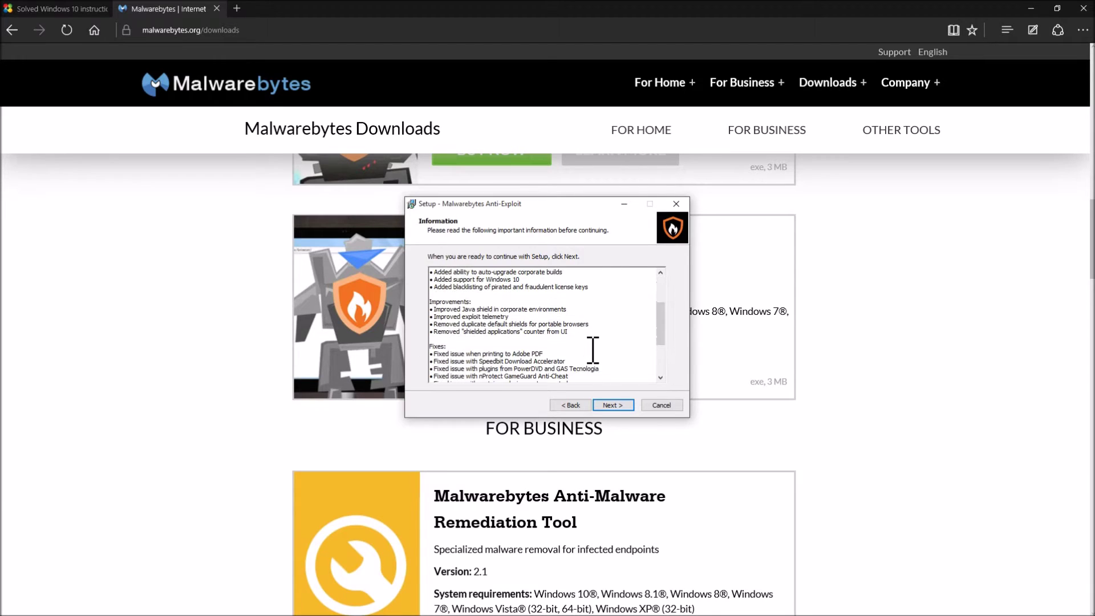
scroll(592, 349, "down", 2)
scroll(592, 349, "down", 2)
scroll(592, 349, "down", 3)
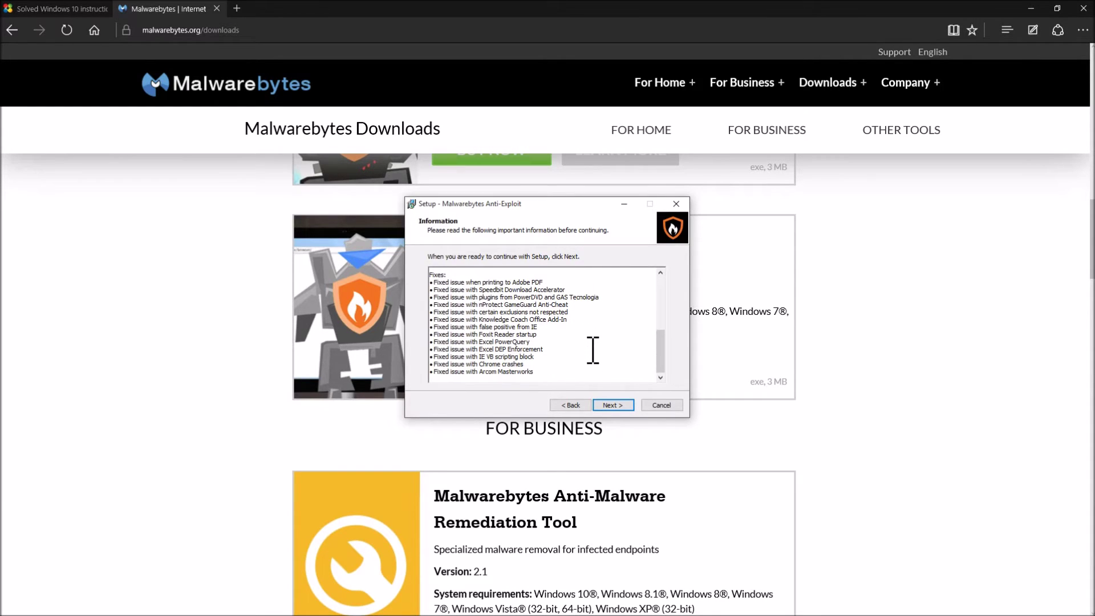
left_click(614, 407)
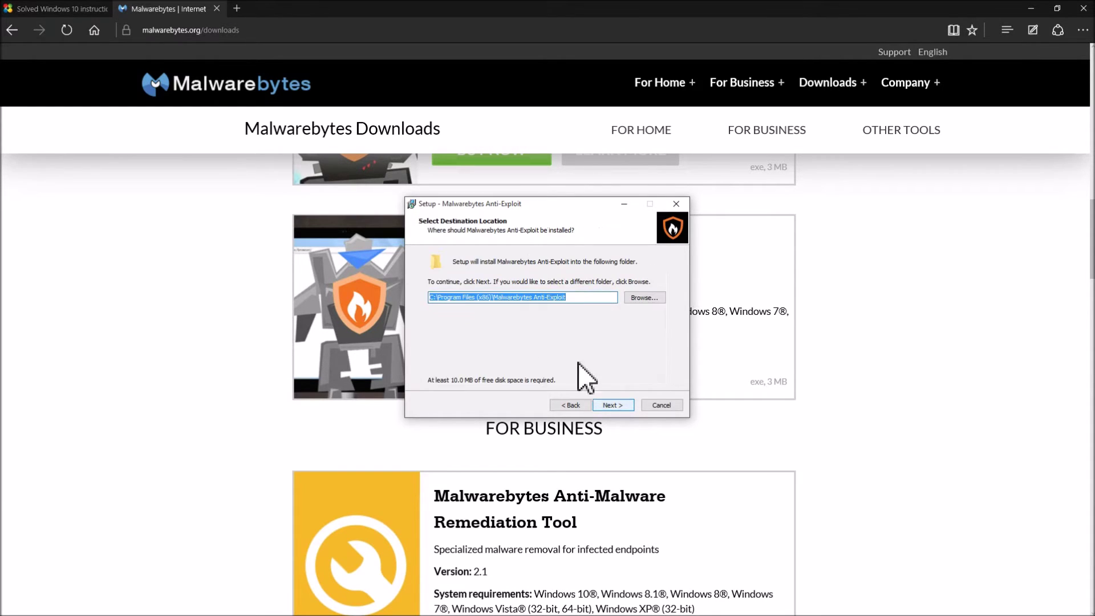
left_click(615, 407)
left_click(614, 406)
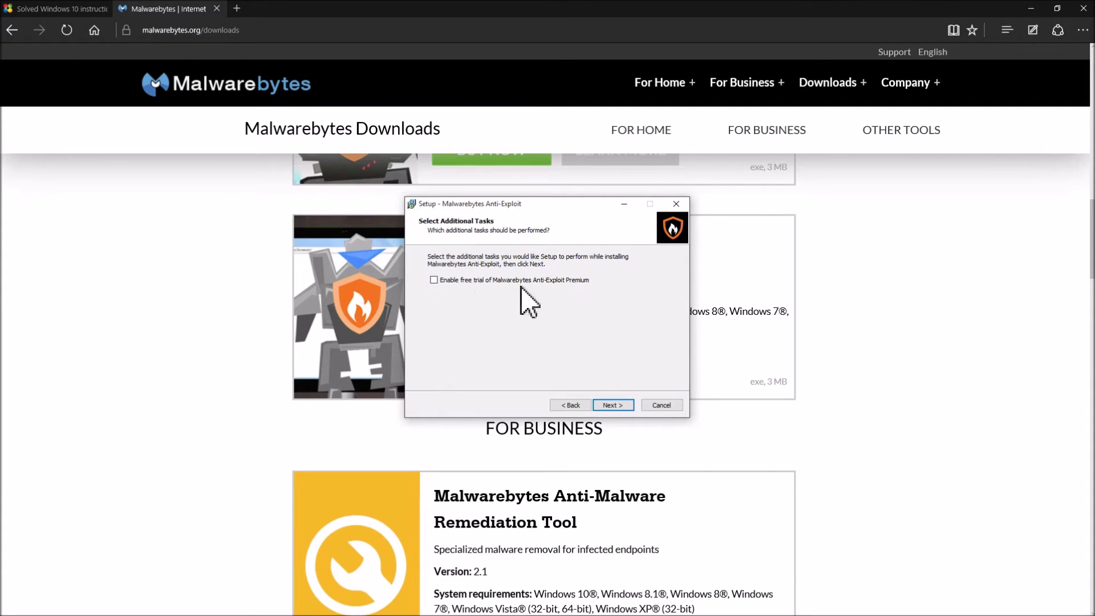
left_click(615, 408)
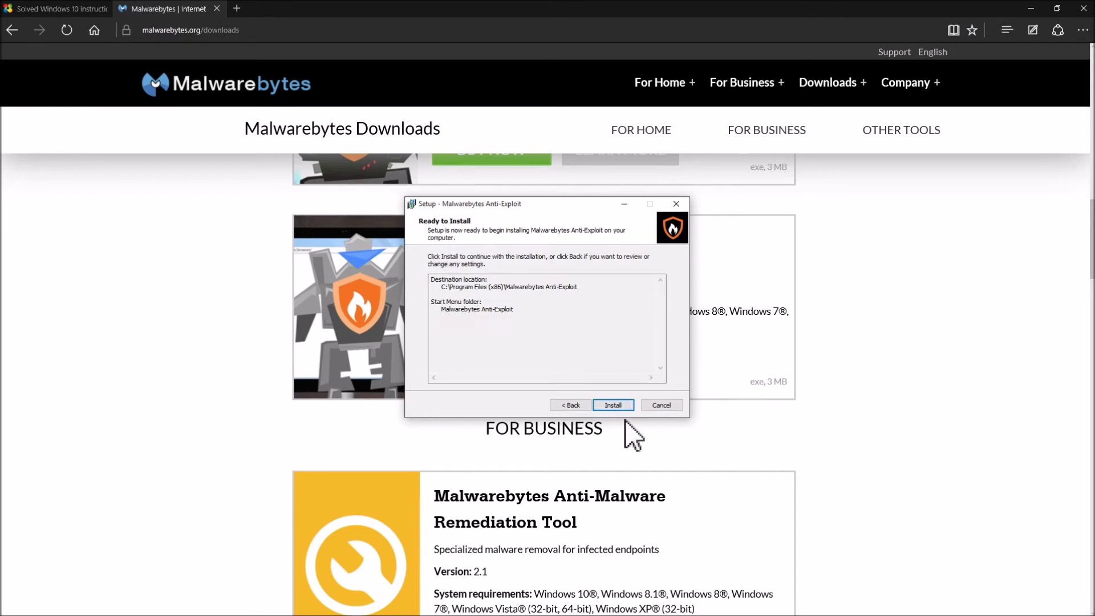
left_click(616, 407)
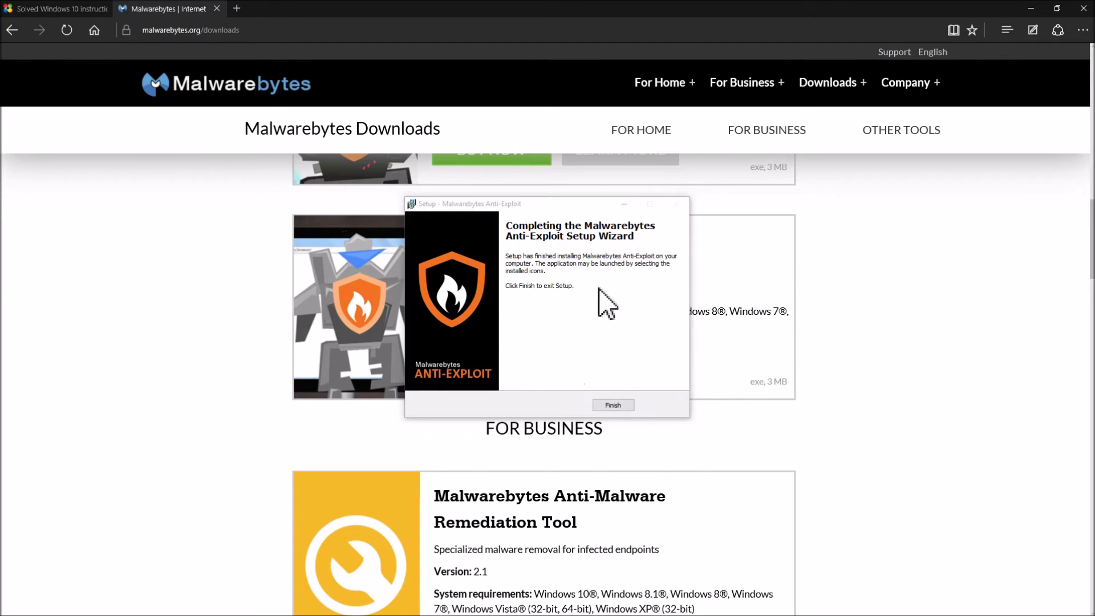
Step: Finish setup, launch Anti-Exploit from All apps, confirm protection is Running, then close it
left_click(613, 406)
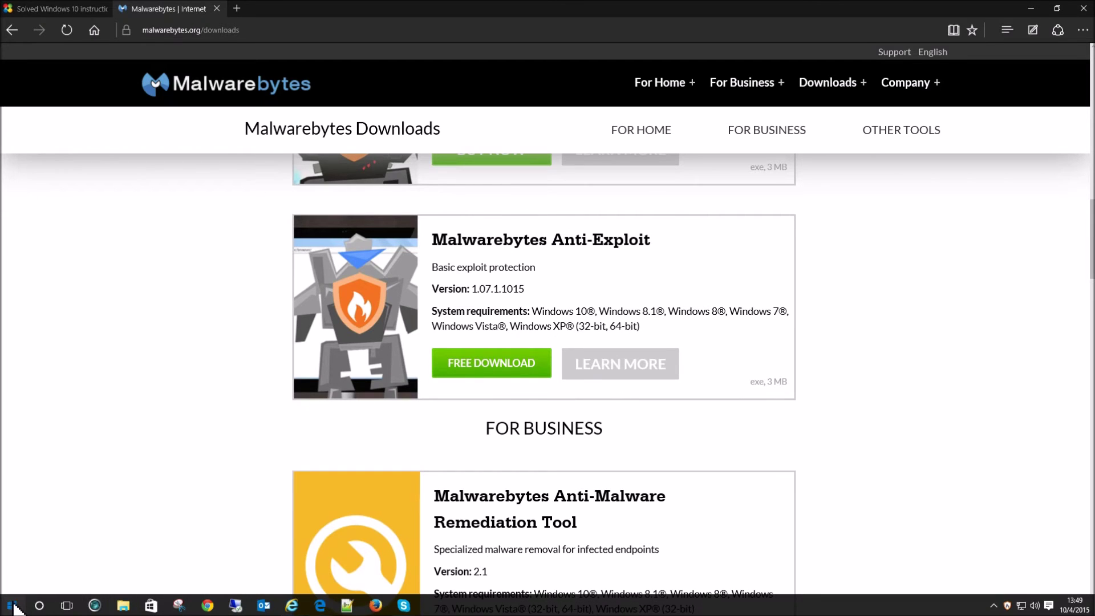
left_click(12, 607)
left_click(34, 585)
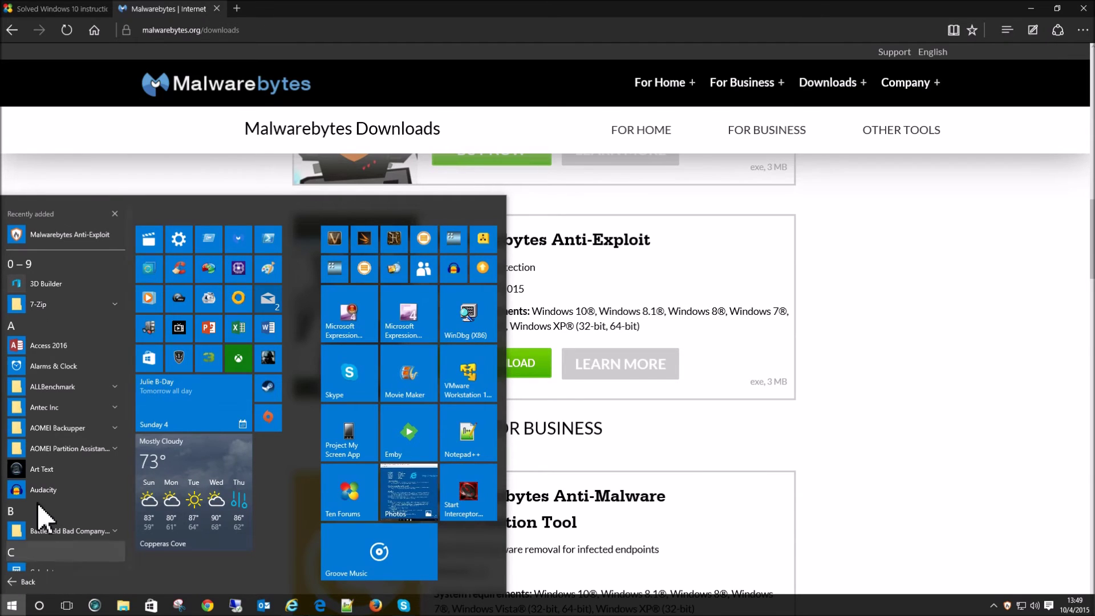
left_click(67, 235)
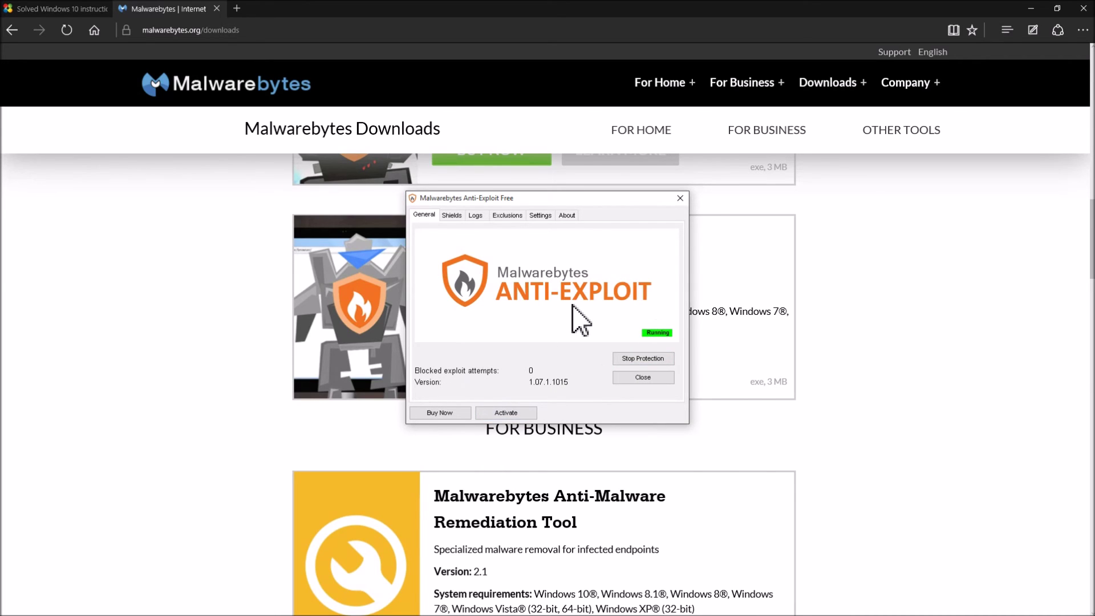
left_click(643, 377)
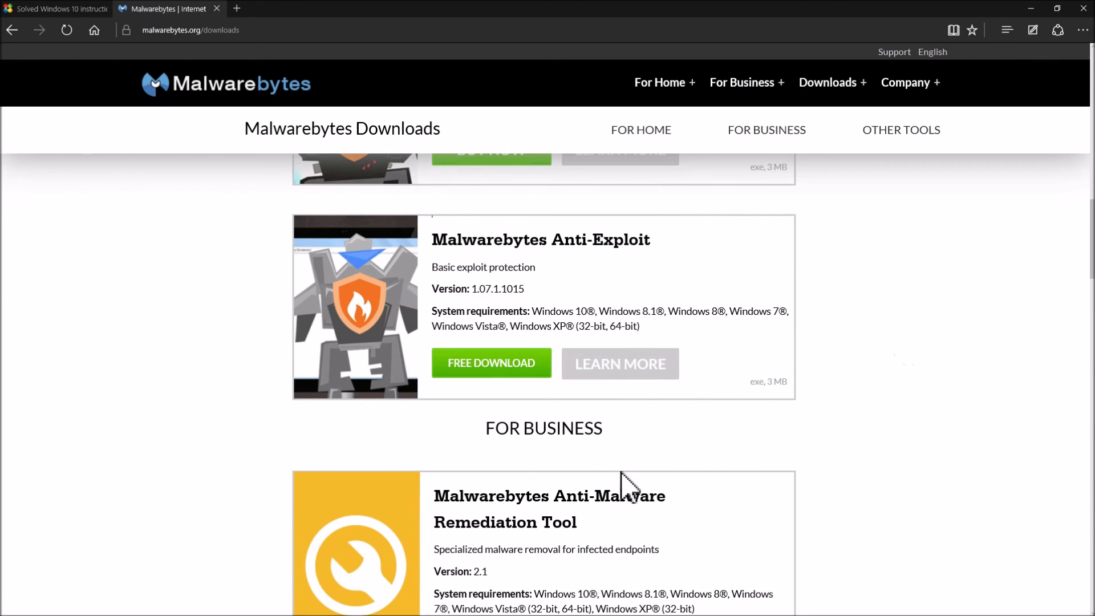